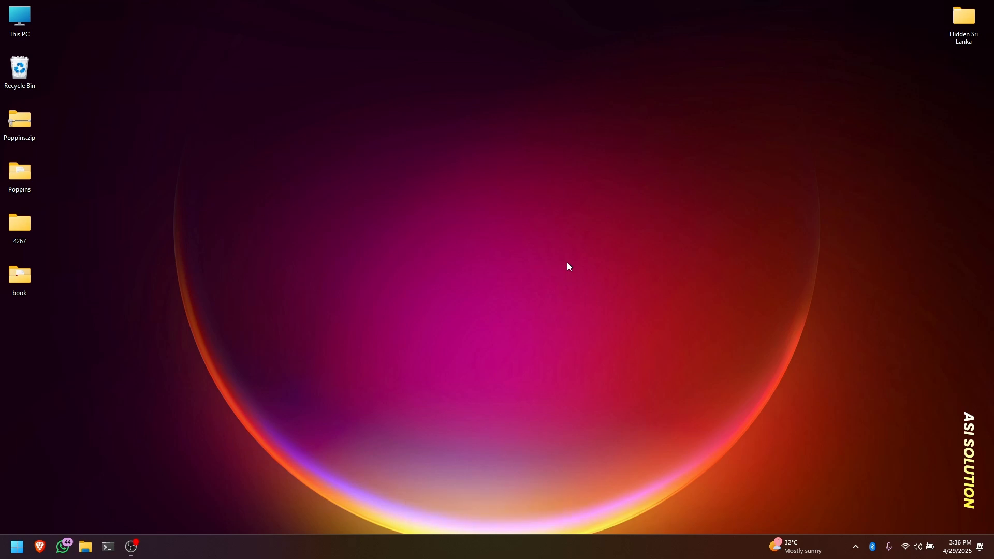
Step: Launch Android Studio and reposition its welcome window on the desktop
key("super")
type("an")
key("Return")
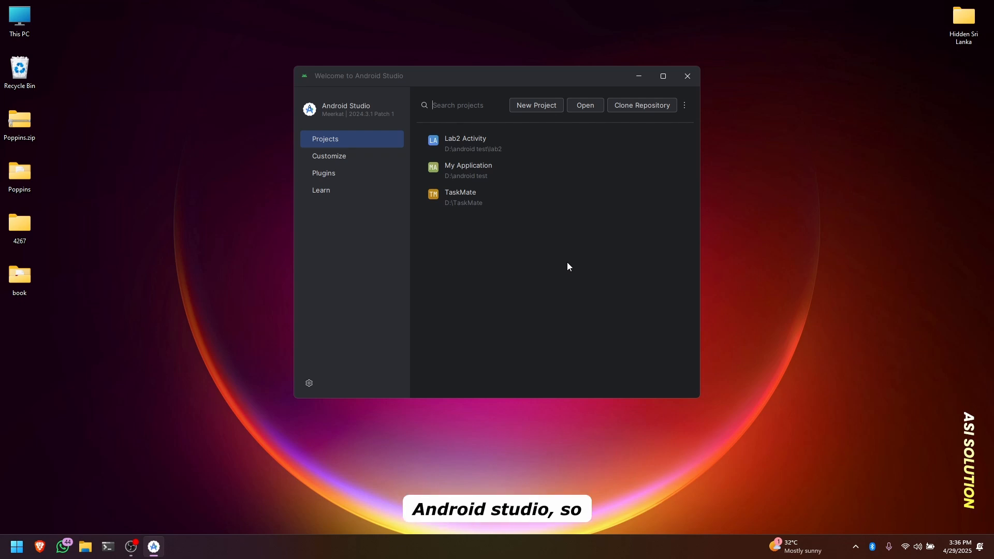
mouse_move(510, 76)
left_mouse_down()
mouse_move(476, 54)
mouse_move(502, 58)
left_mouse_up()
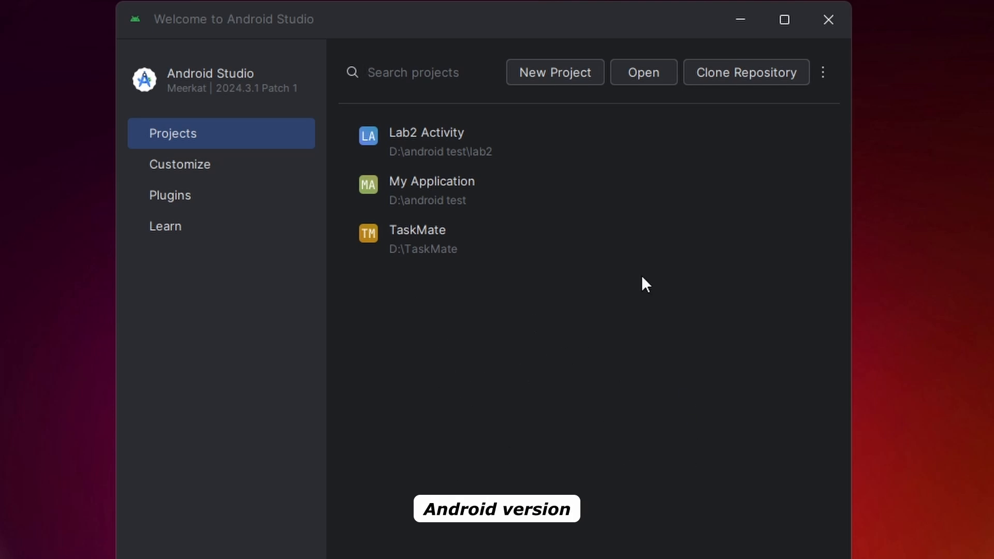
Step: Open the Virtual Device Manager from the additional actions on the welcome screen
left_click(823, 72)
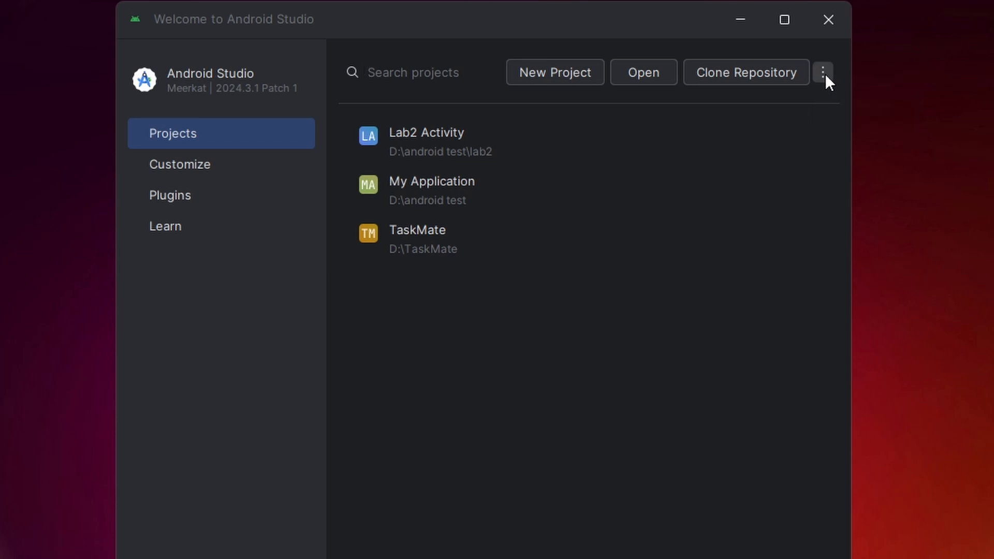
left_click(829, 144)
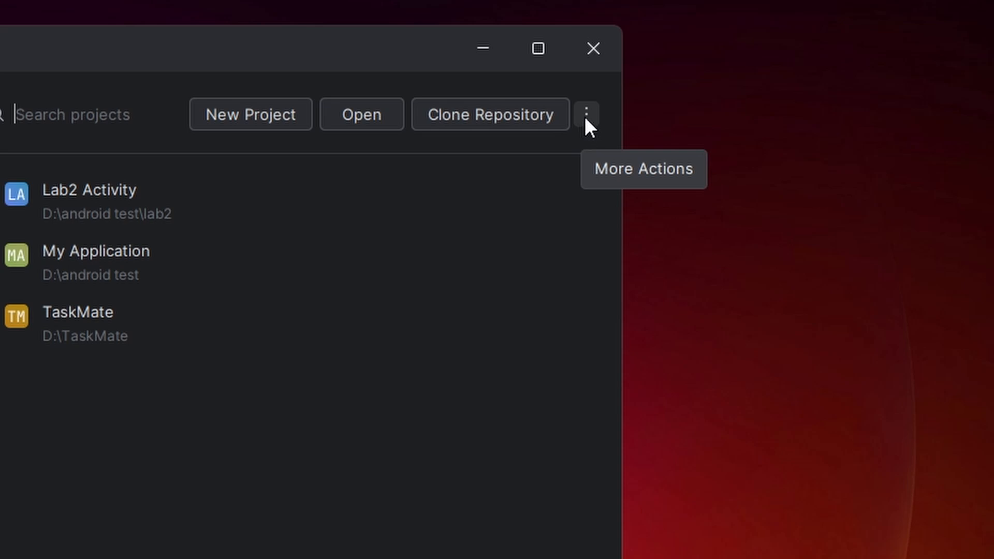
left_click(586, 115)
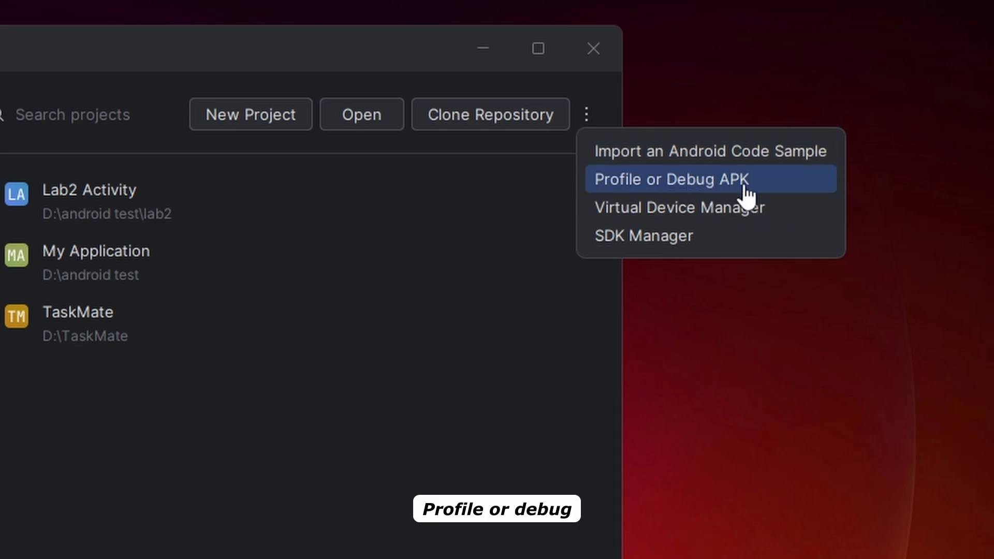
left_click(691, 207)
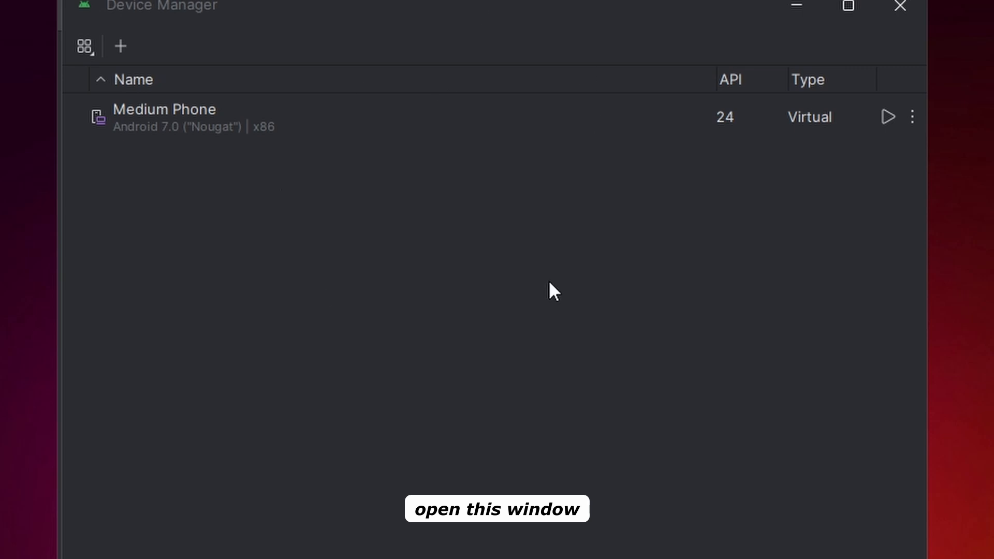
Step: View the available actions for the existing Medium Phone virtual device, leaving the device as it is
left_click(180, 115)
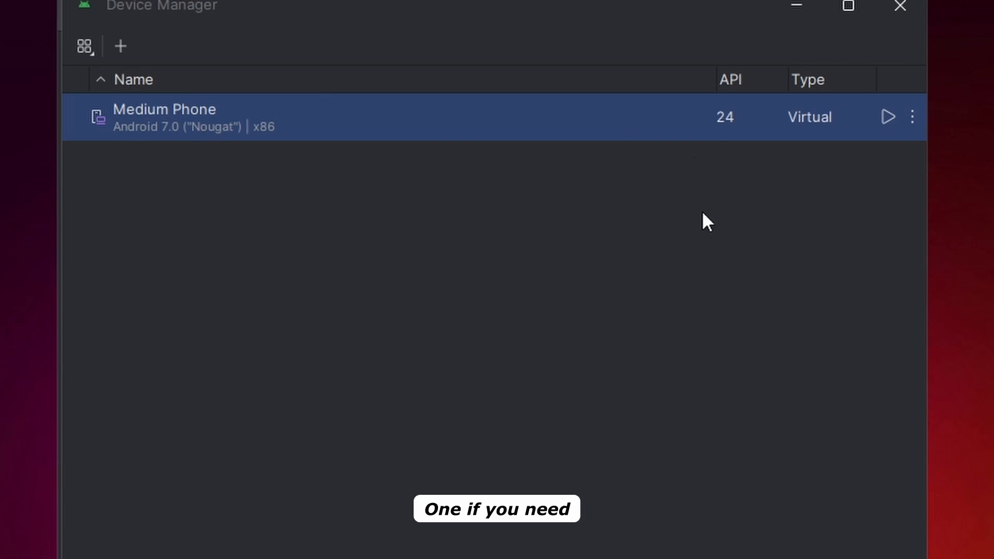
left_click(912, 118)
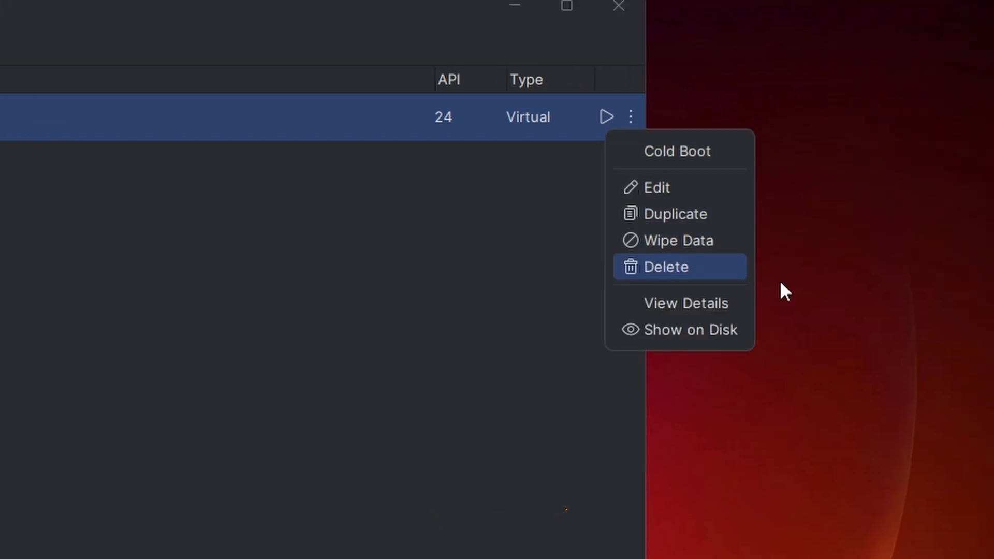
left_click(337, 366)
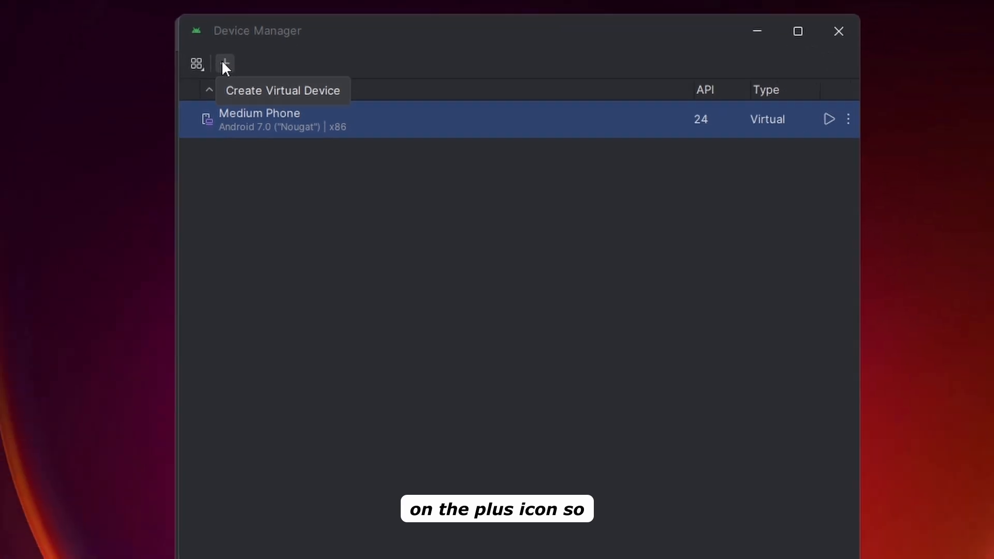
Step: Start creating a virtual device and look over the Medium Tablet and Pixel Tablet profiles under the Tablet form factor
left_click(224, 56)
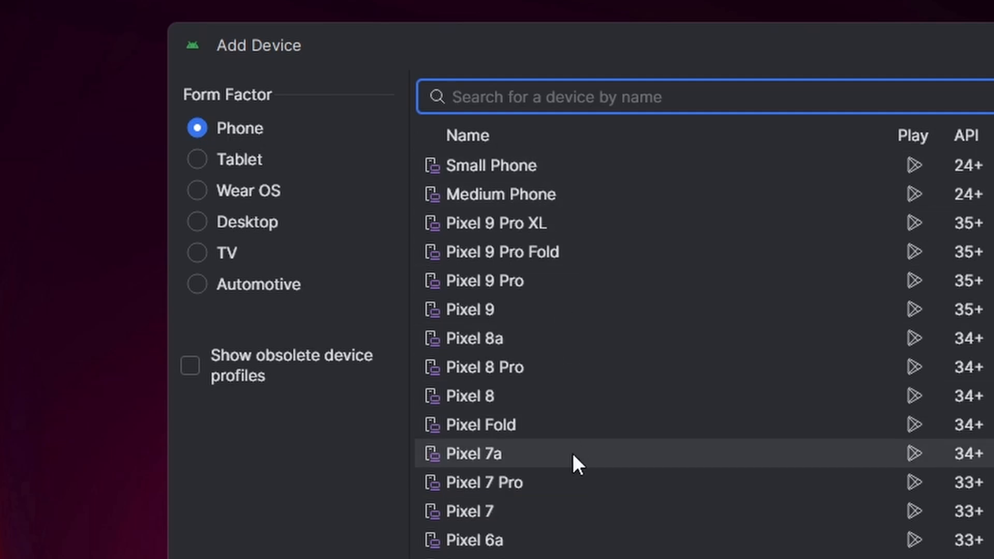
left_click(208, 162)
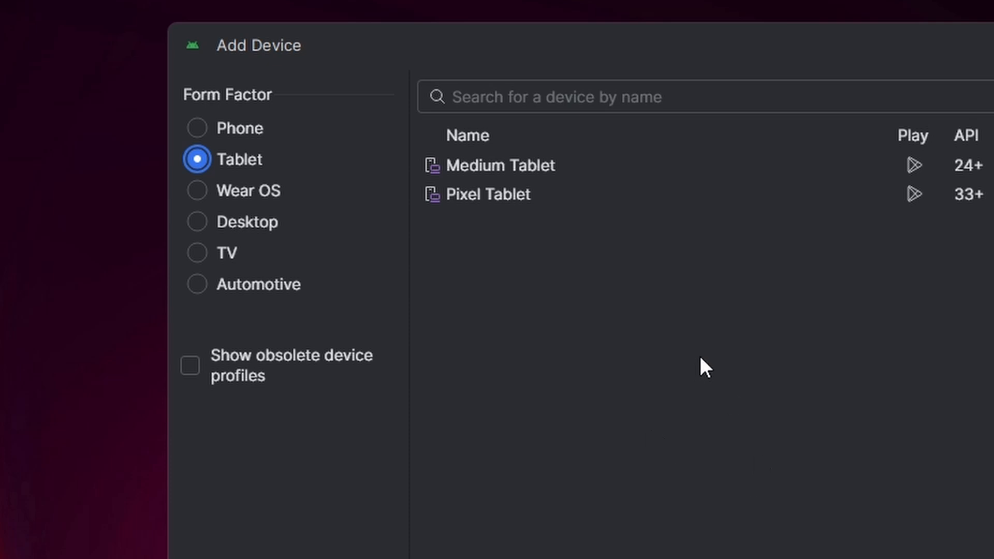
left_click(734, 164)
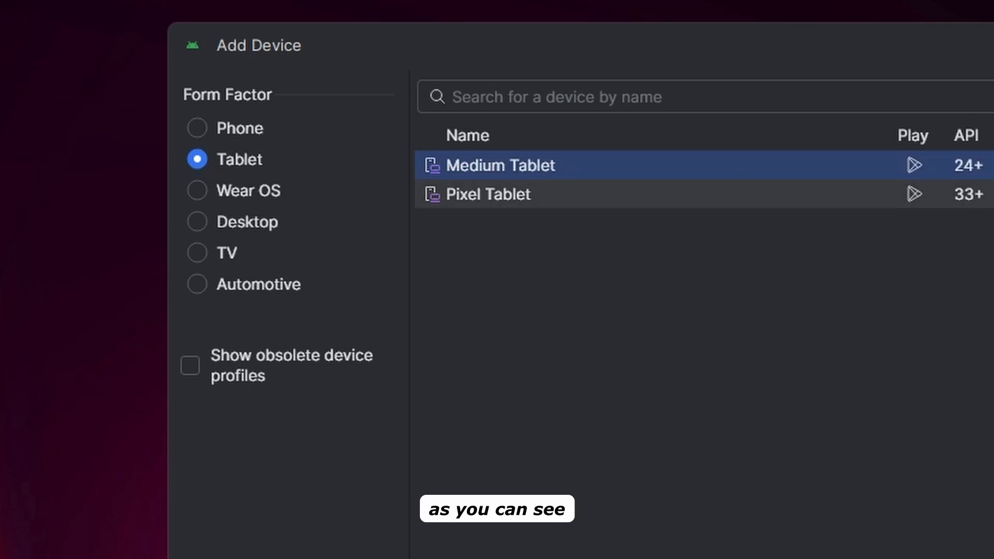
left_click(562, 201)
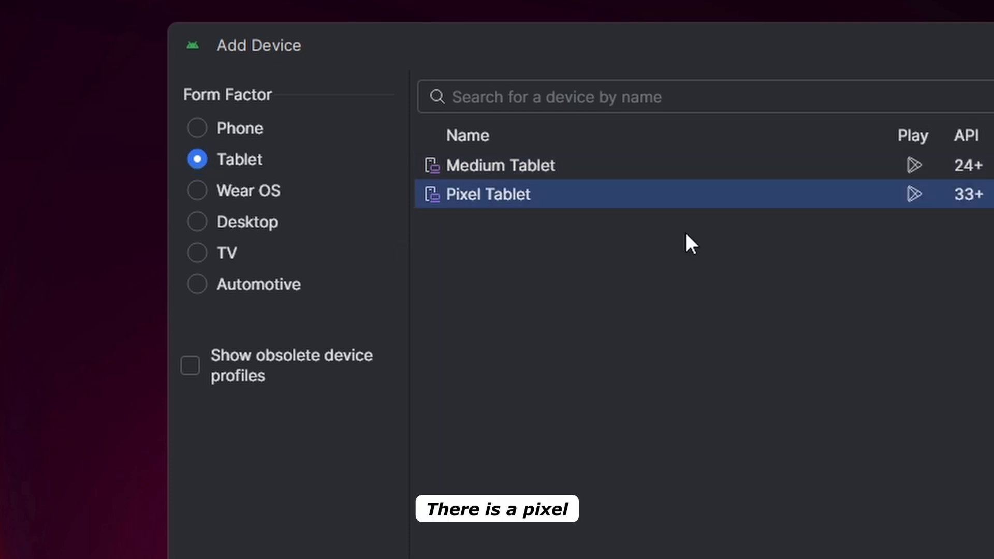
left_click(497, 175)
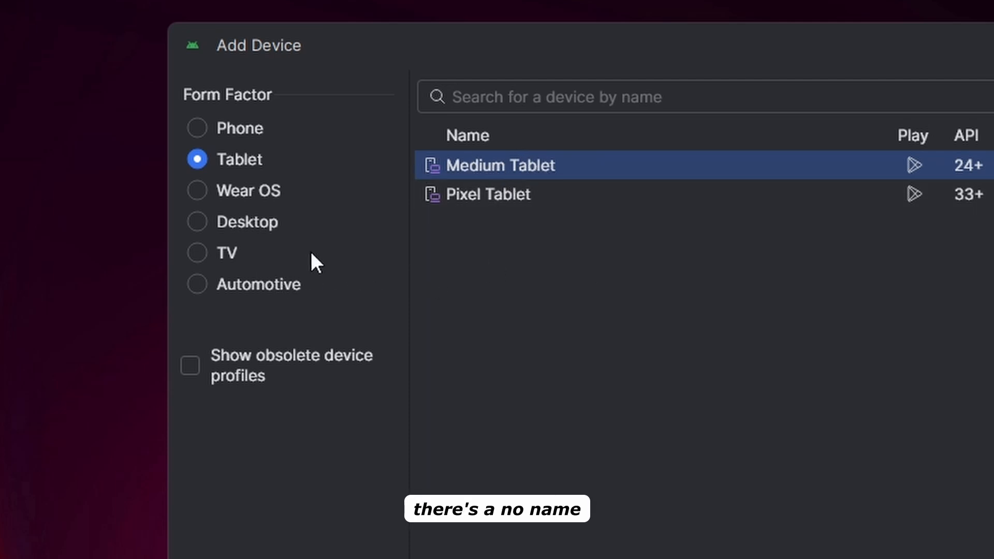
Step: Browse the device profiles offered for the Wear OS, Desktop, TV and Automotive form factors
left_click(207, 190)
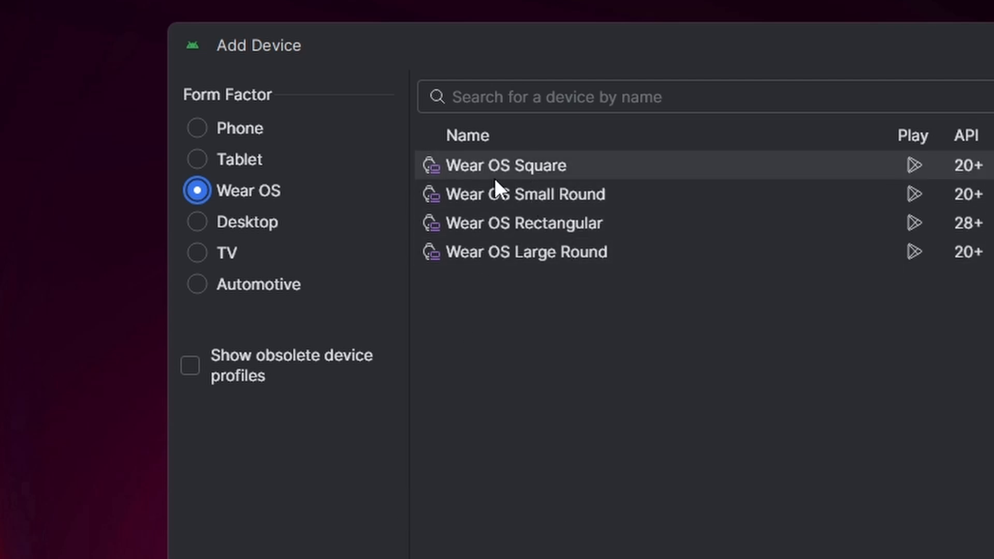
left_click(276, 221)
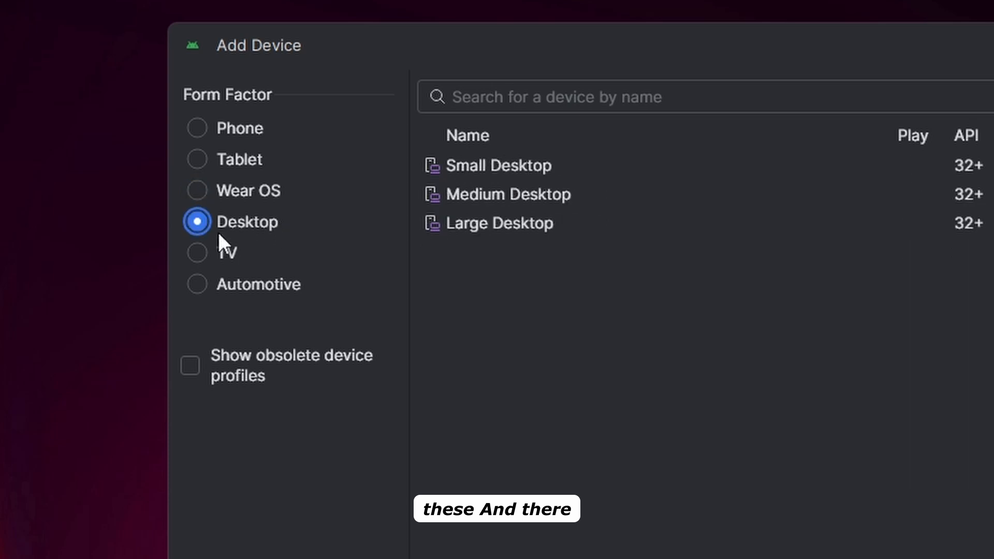
left_click(203, 251)
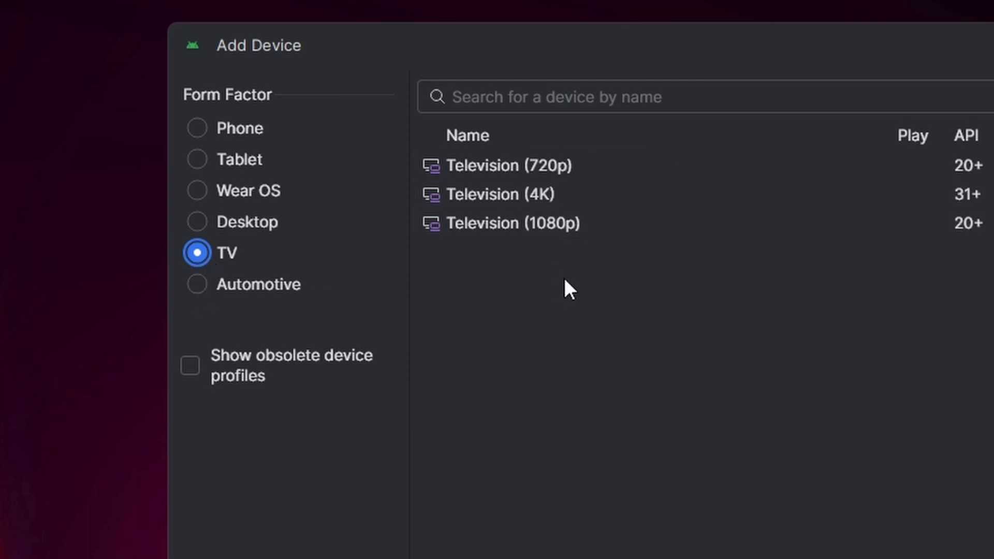
left_click(223, 293)
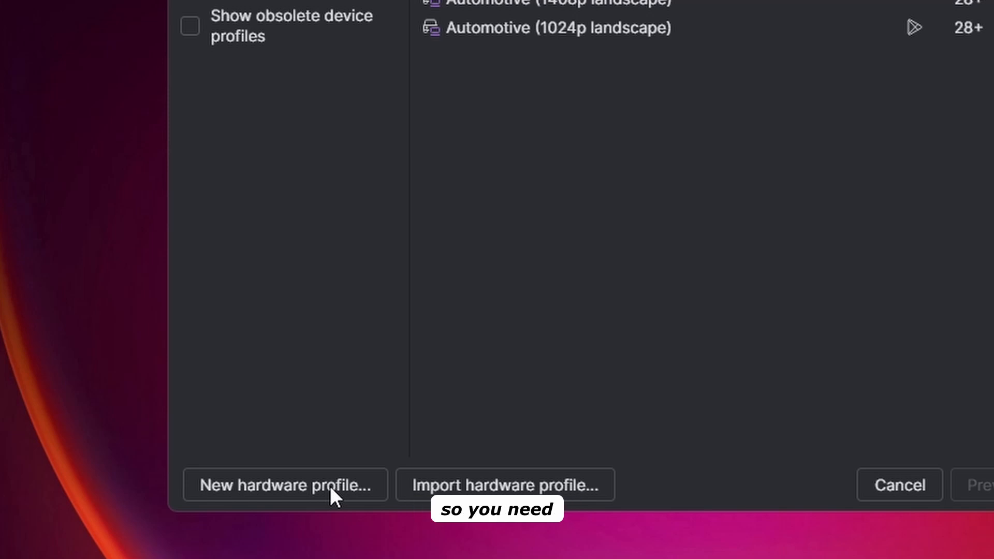
Step: Open a new hardware profile and view its device name field and the available device types
left_click(243, 487)
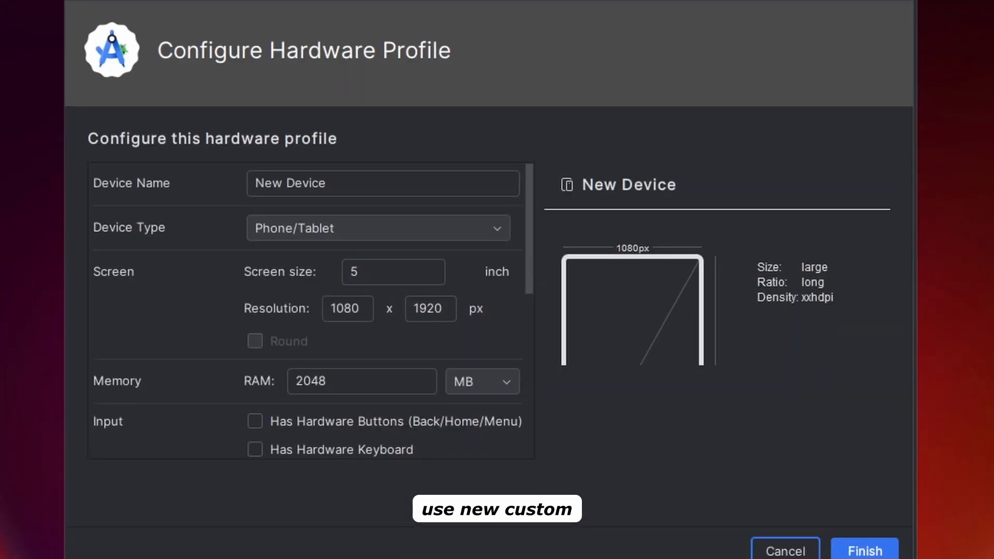
left_click(331, 184)
left_click(354, 231)
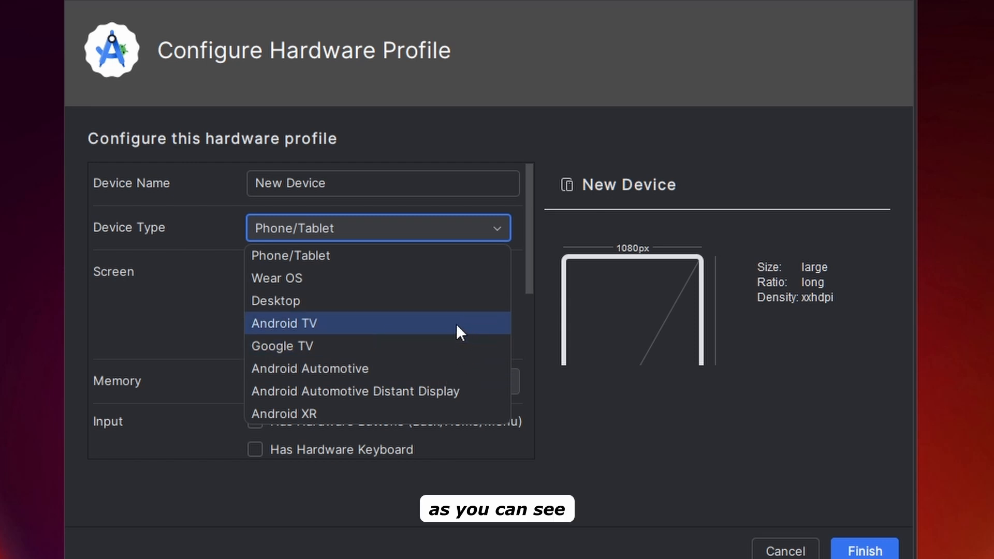
left_click(123, 324)
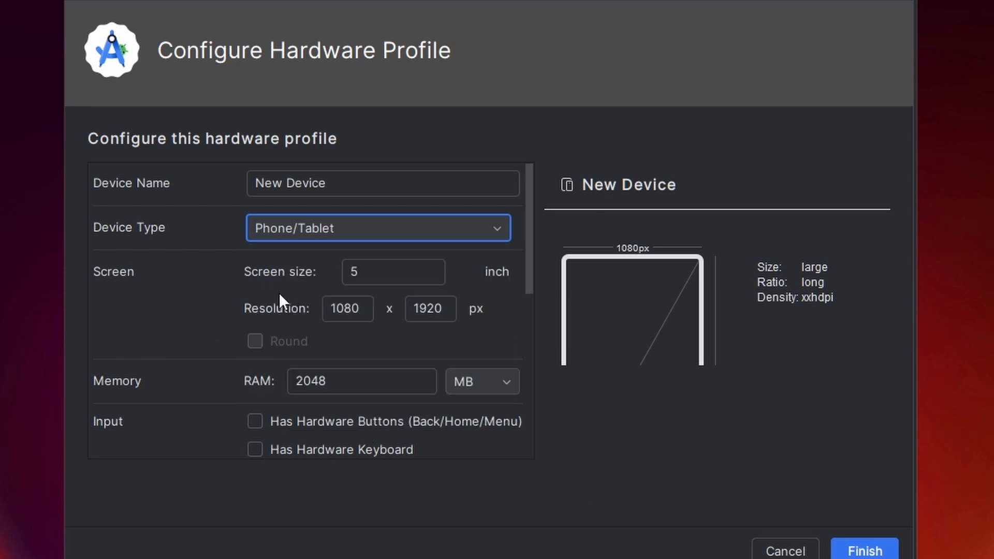
Step: Look over the screen size, resolution and RAM settings of the new hardware profile
left_click(382, 272)
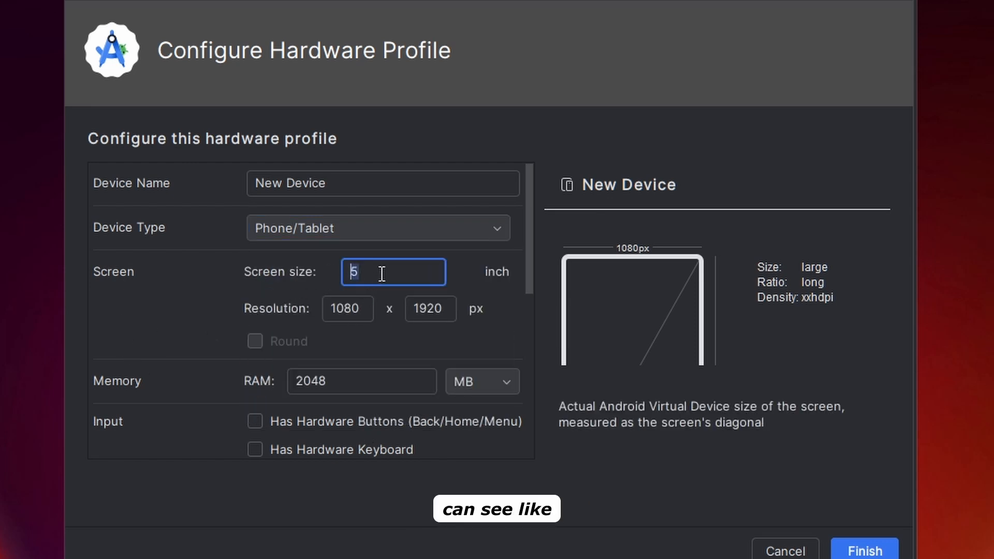
left_click_drag(382, 273, 321, 280)
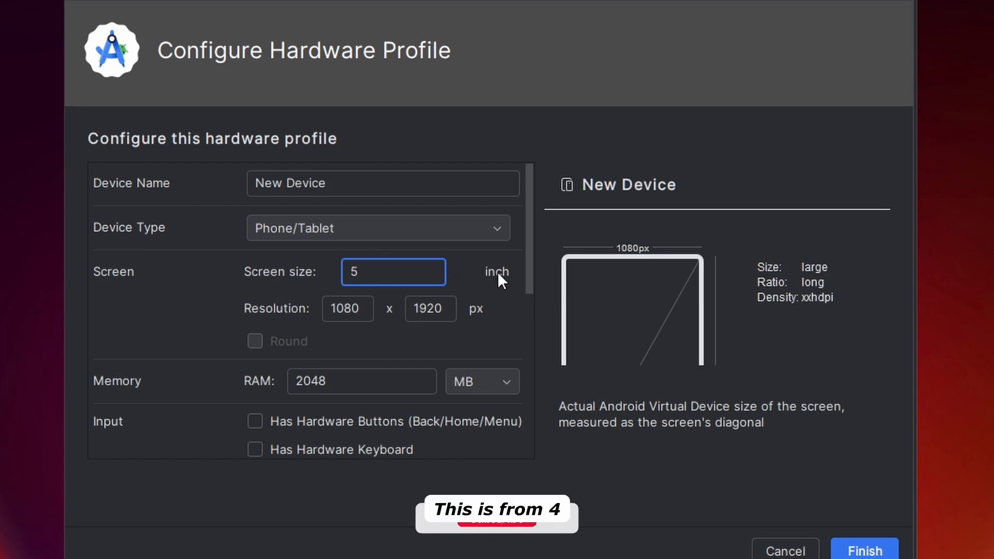
left_click(373, 269)
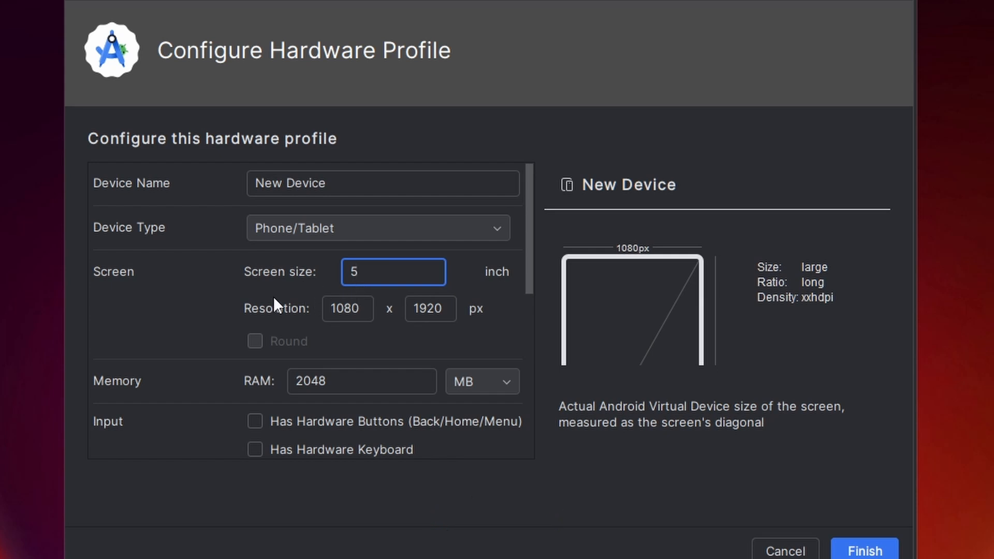
left_click_drag(395, 273, 312, 267)
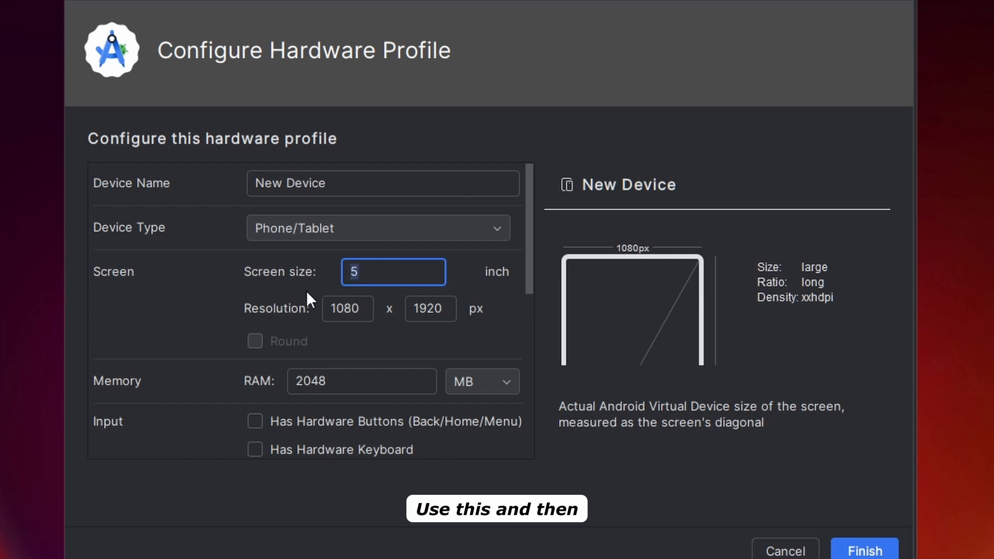
scroll(252, 306, "down", 1)
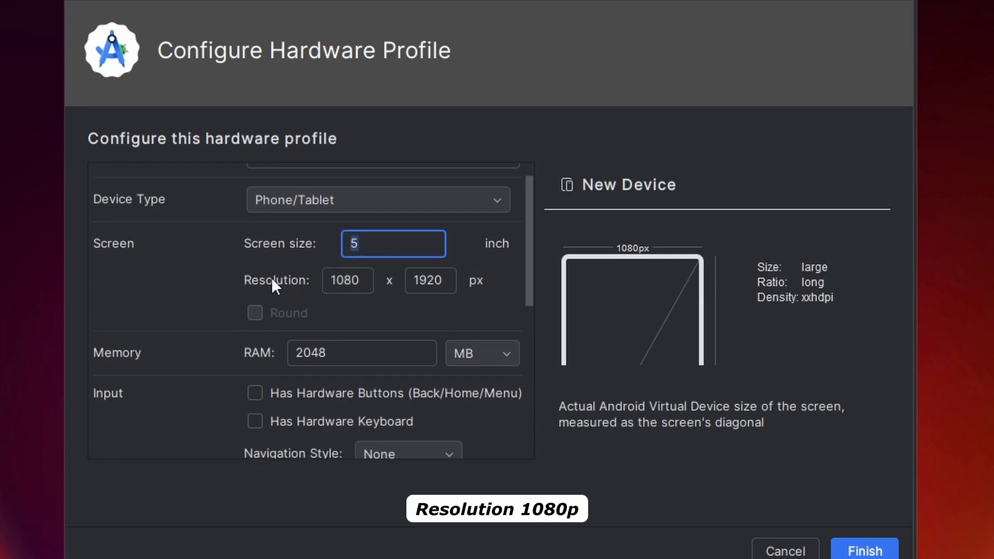
left_click_drag(358, 280, 305, 284)
scroll(285, 294, "down", 2)
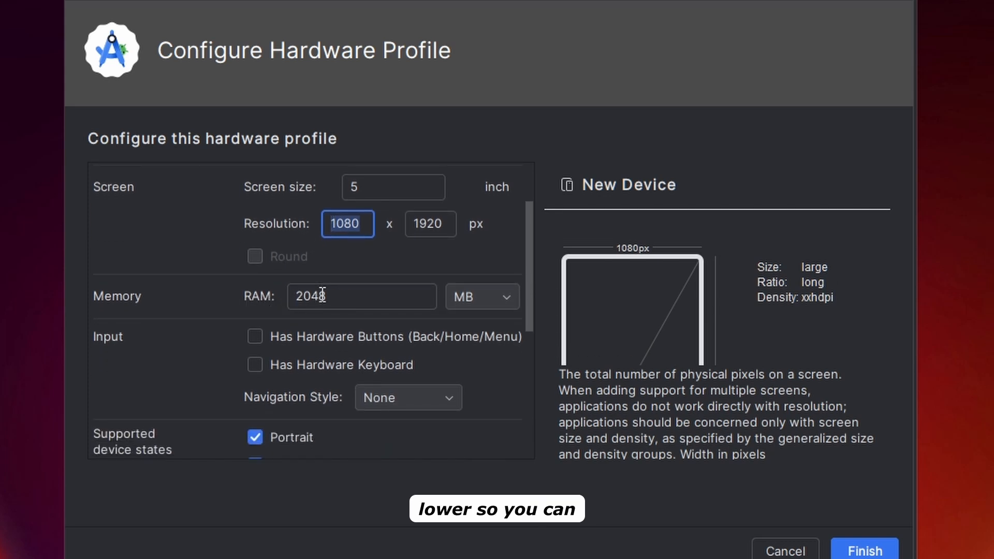
left_click_drag(345, 295, 276, 294)
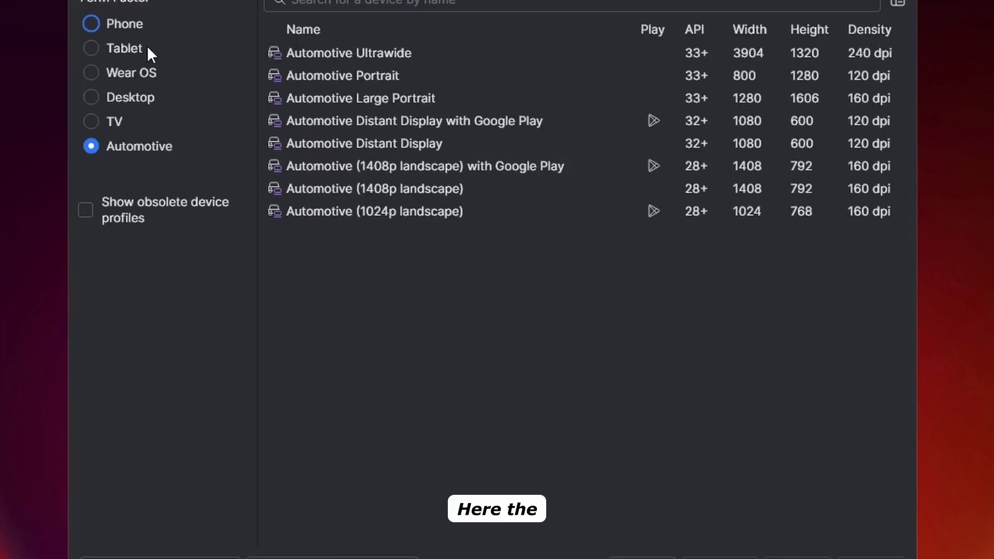
Step: Select the Phone form factor and look through the full list of phone profiles
key("space")
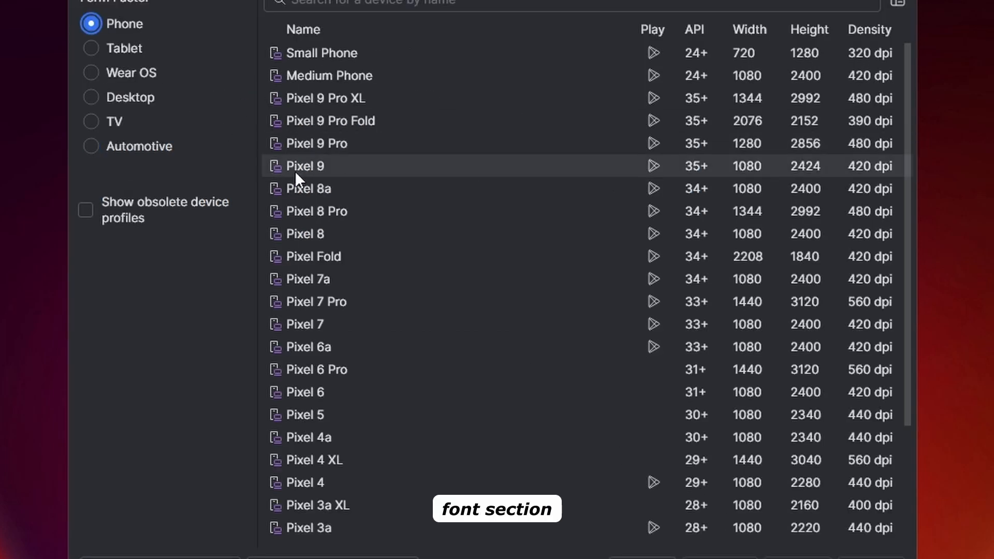
scroll(394, 294, "down", 5)
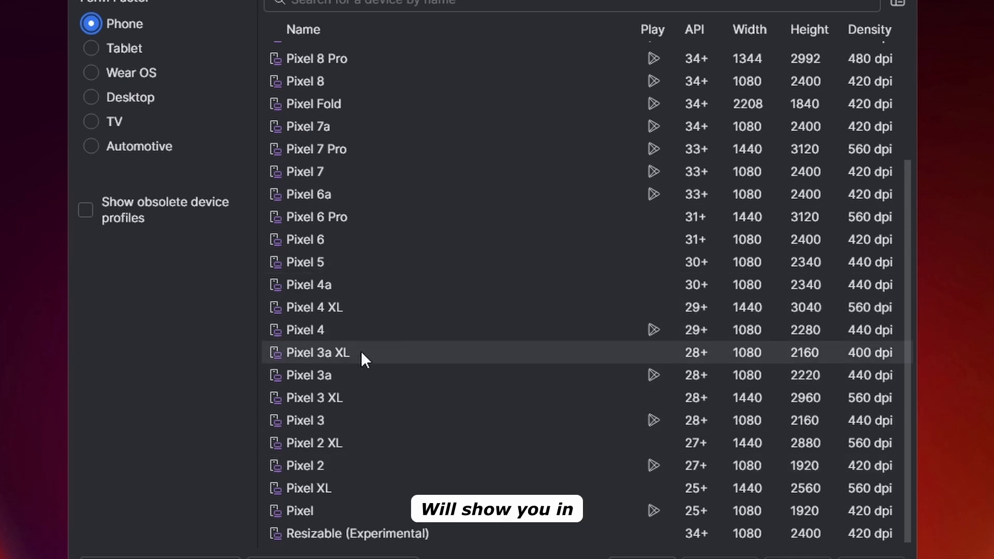
scroll(361, 352, "up", 5)
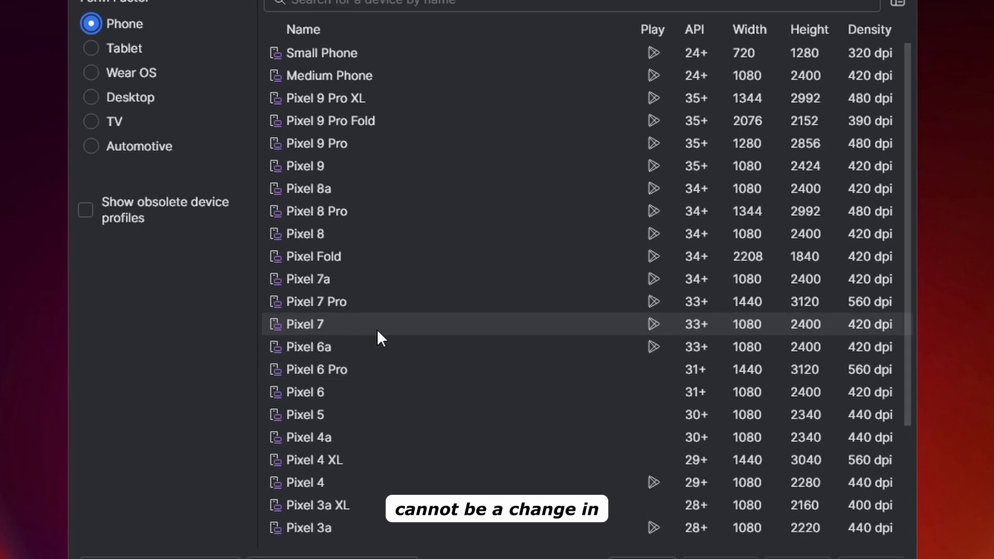
Step: Open a new hardware profile again and examine its RAM setting
left_click(207, 554)
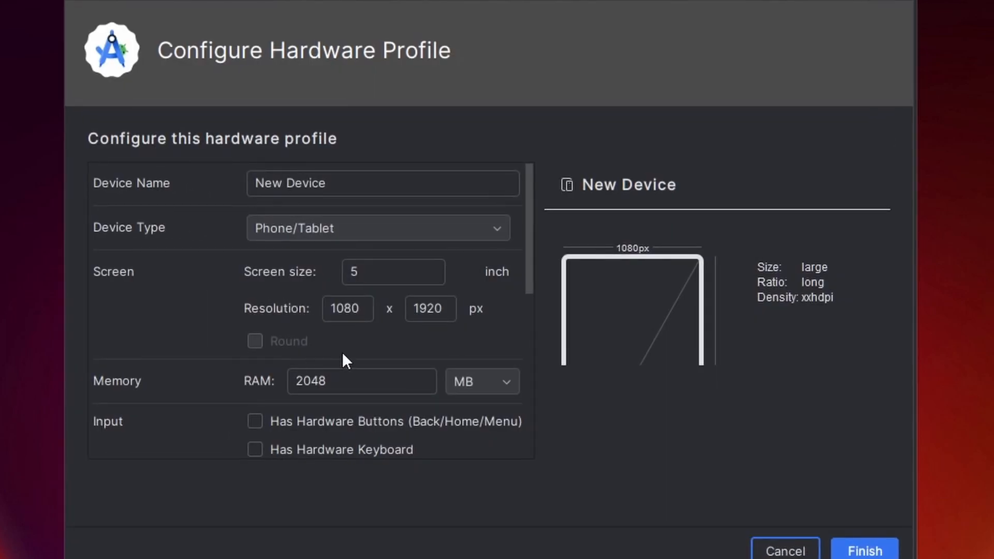
scroll(343, 361, "down", 1)
left_click_drag(361, 353, 270, 353)
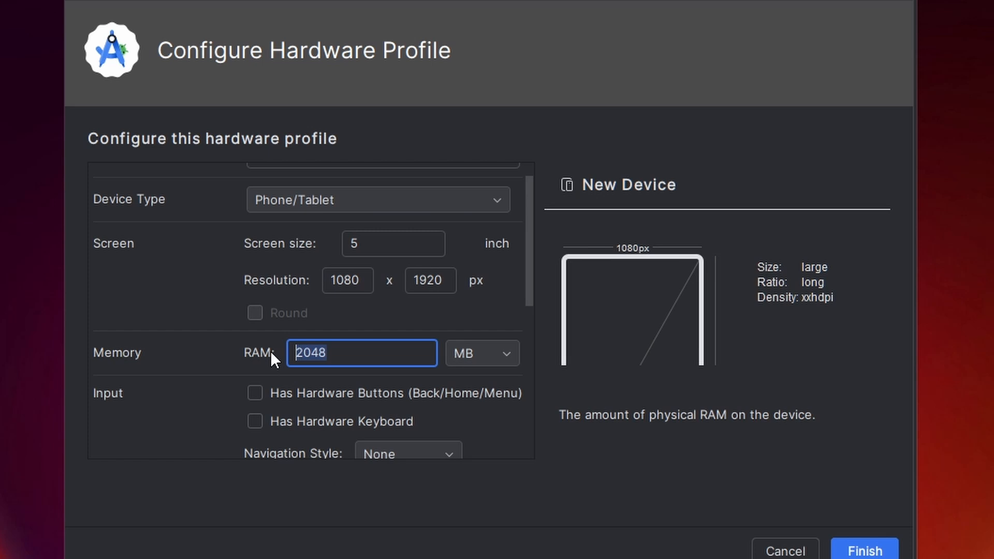
left_click(312, 353)
left_click_drag(337, 353, 289, 352)
left_click(318, 357)
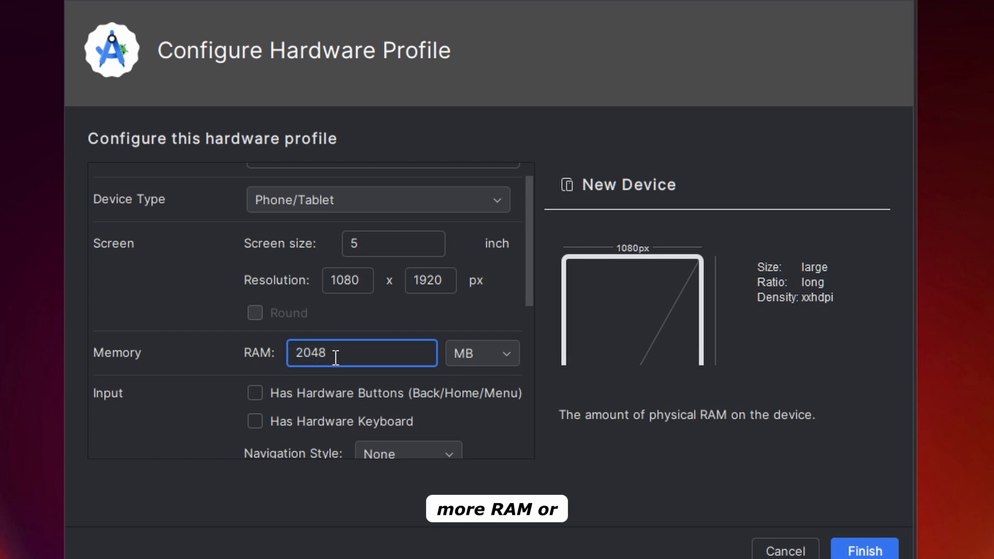
left_click_drag(337, 353, 283, 356)
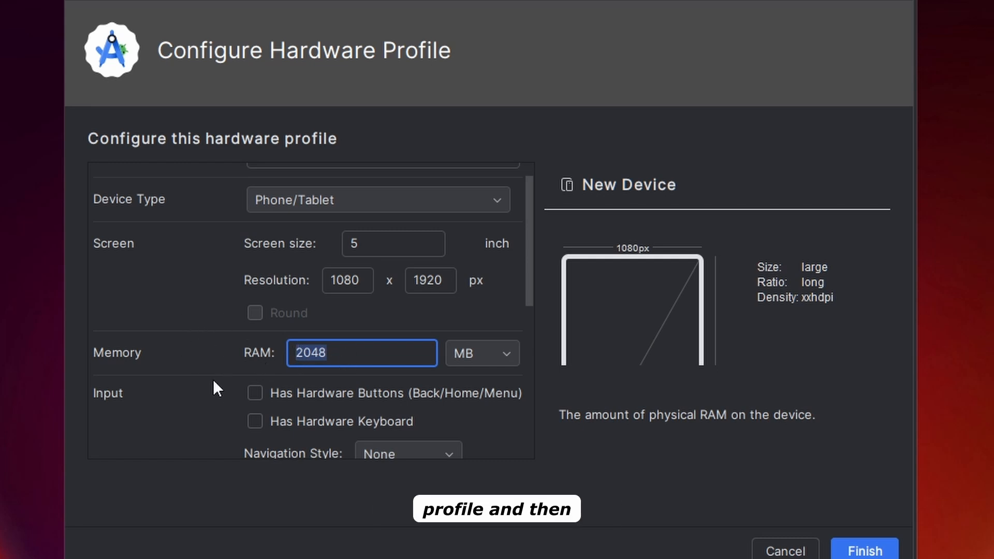
Step: Look over the input, device state, camera and sensor options of the new hardware profile, then cancel the profile
scroll(290, 383, "down", 4)
scroll(158, 352, "down", 7)
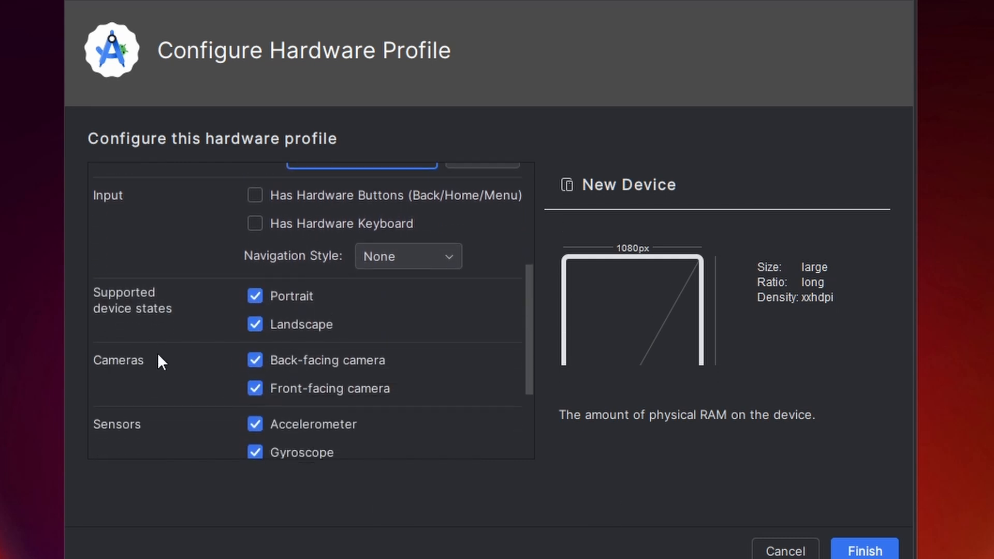
left_click(782, 552)
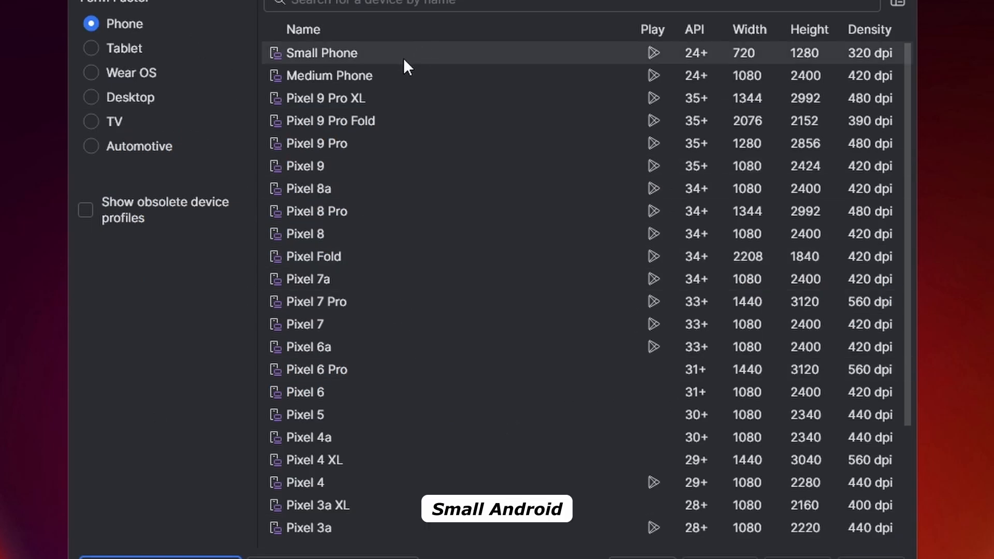
Step: Choose the Small Phone profile for the virtual device and name the device test
left_click(347, 60)
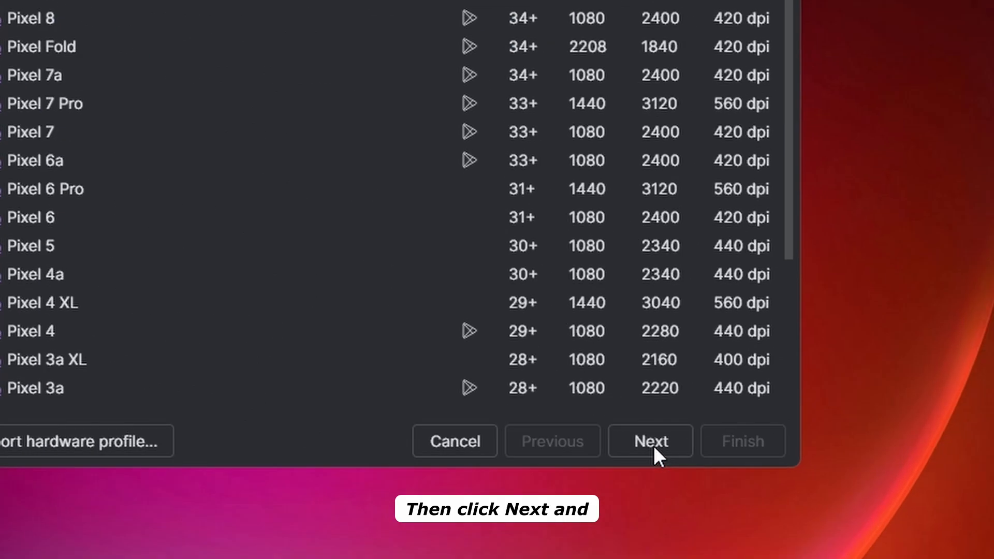
left_click(654, 446)
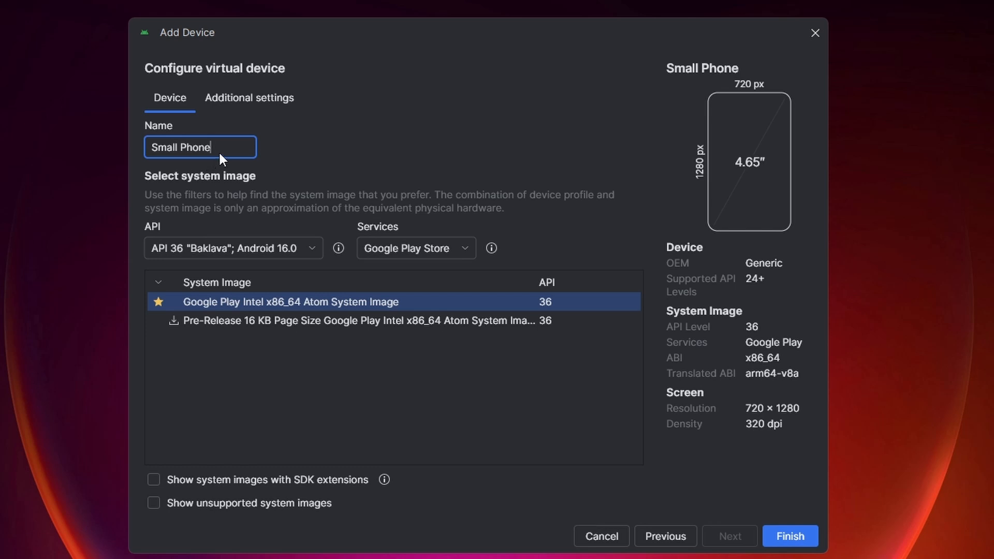
left_click_drag(219, 147, 129, 147)
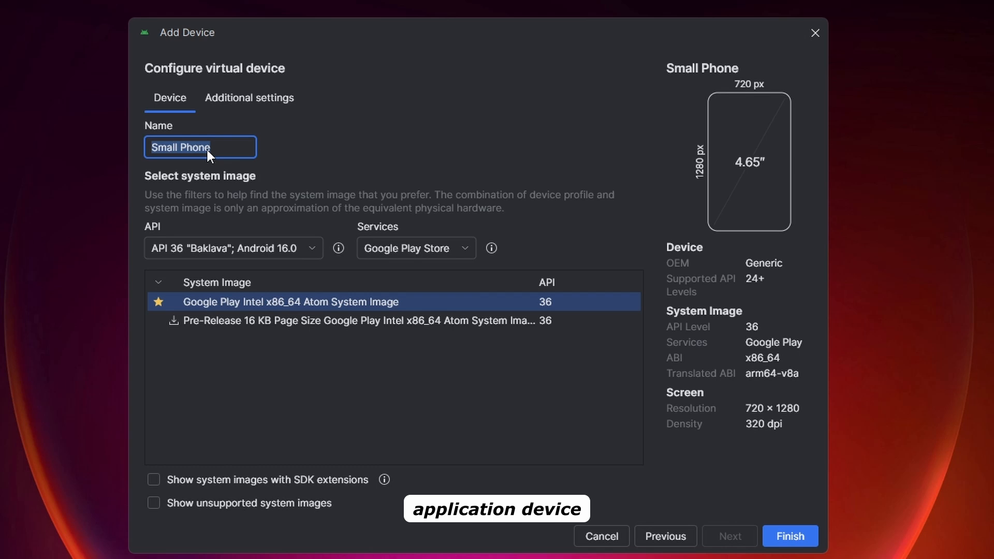
type("test")
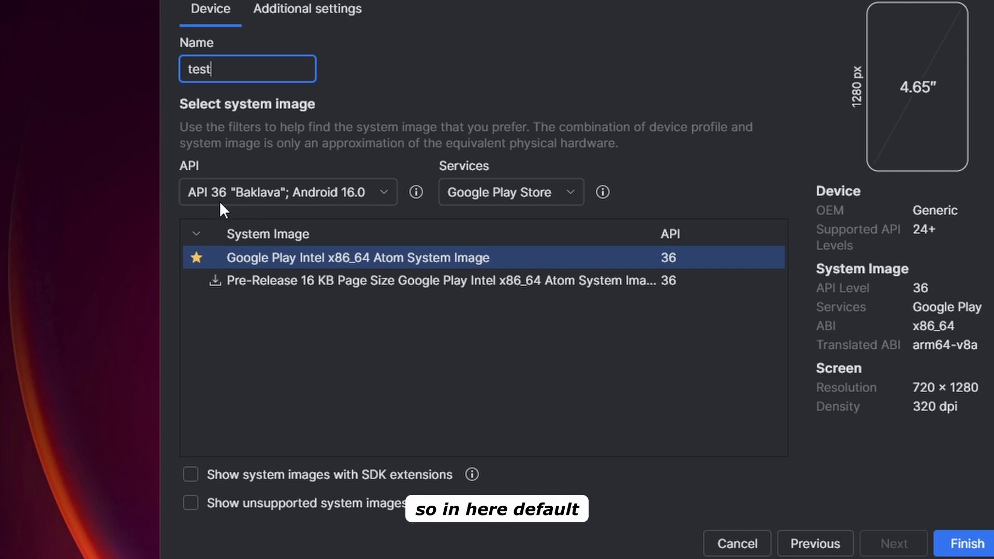
Step: Set the API to 24 "Nougat" (Android 7.0), select the Google Play Intel x86 Atom system image and create the device
left_click(333, 184)
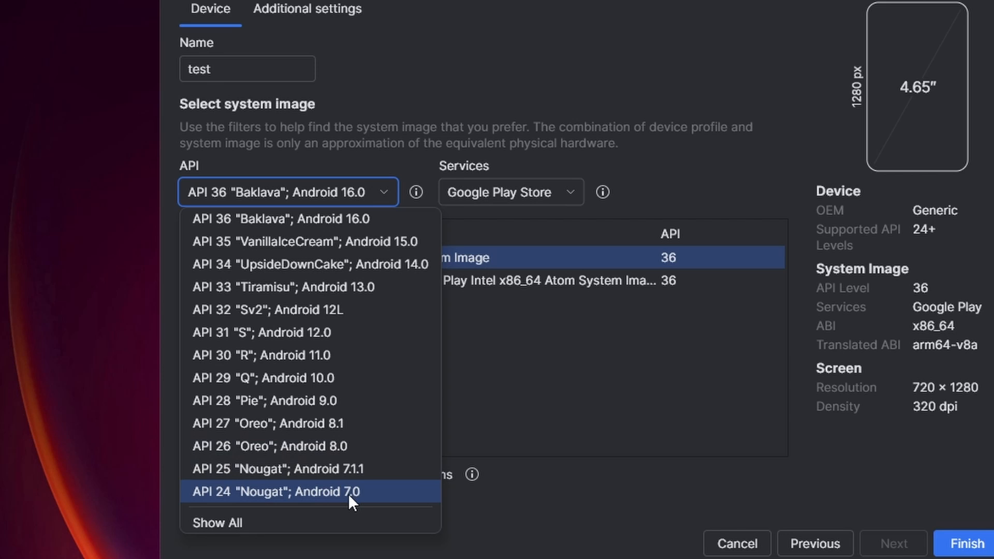
left_click(320, 492)
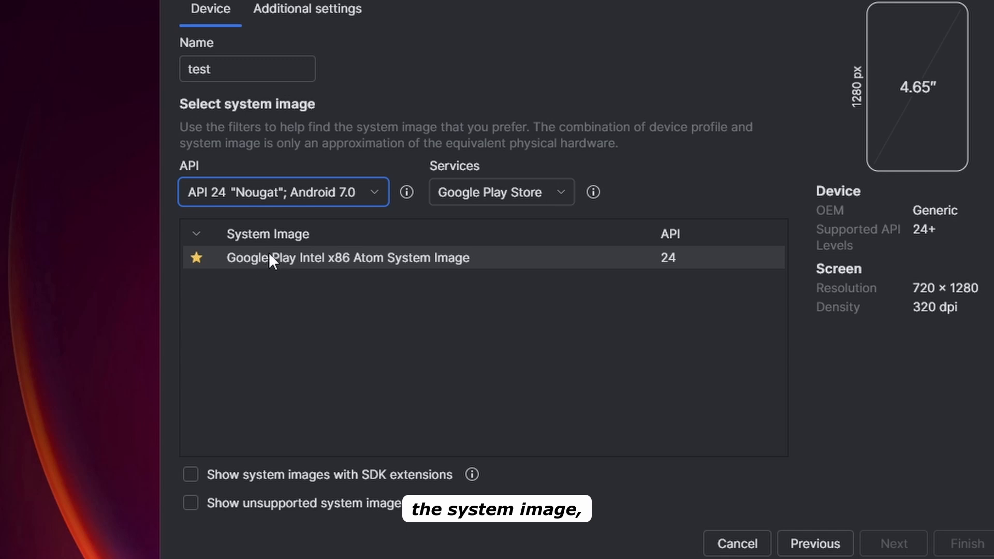
left_click(334, 256)
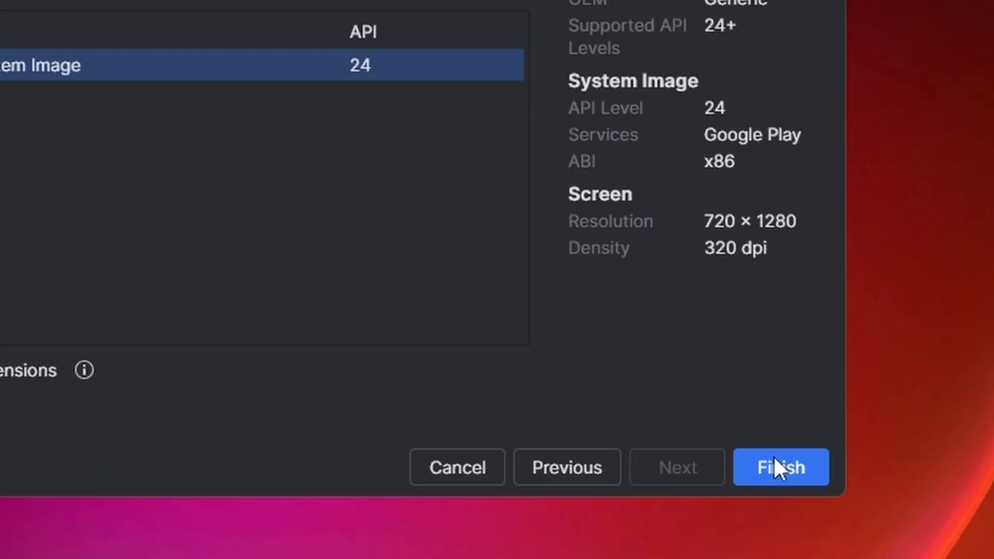
left_click(779, 466)
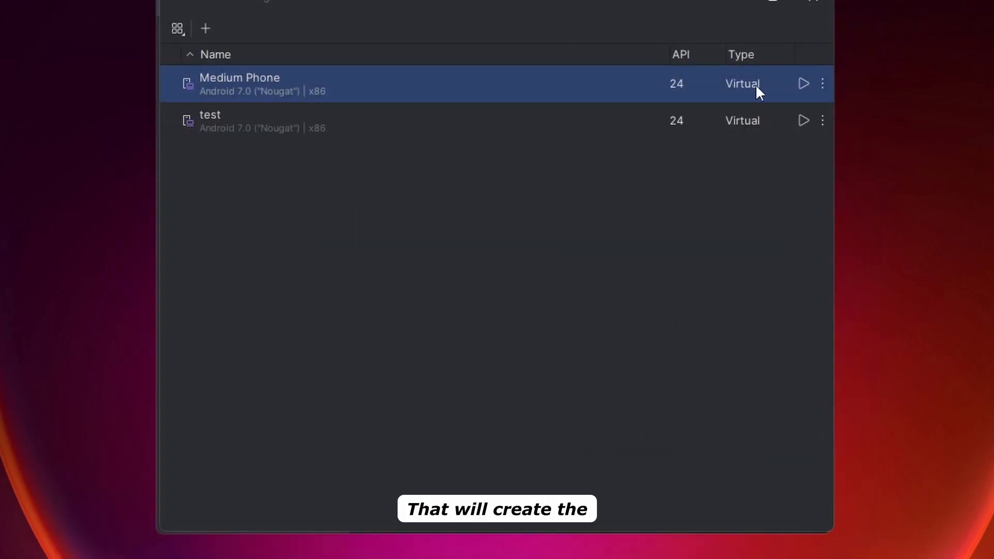
Step: Start the test virtual device and move its emulator window closer to the Device Manager's centre
left_click(284, 125)
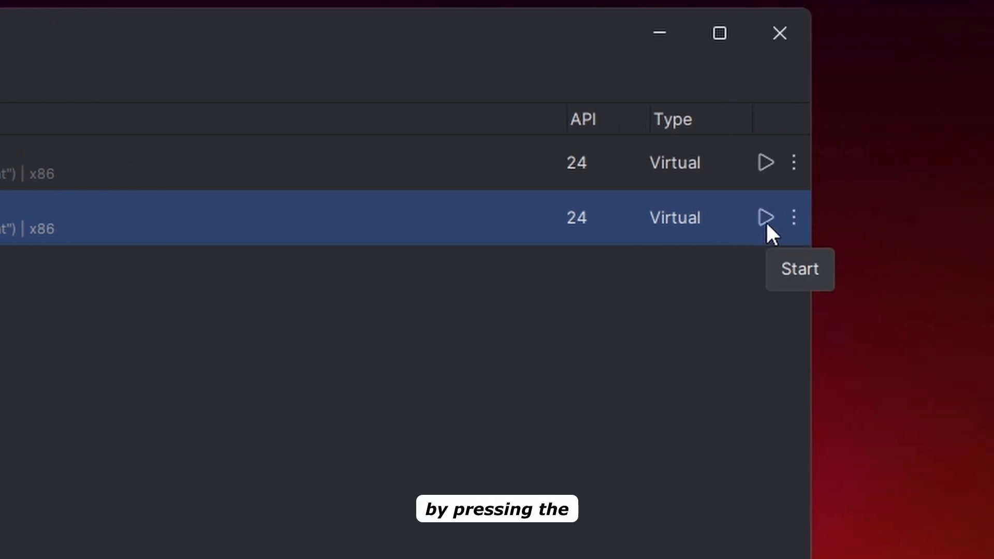
left_click(766, 222)
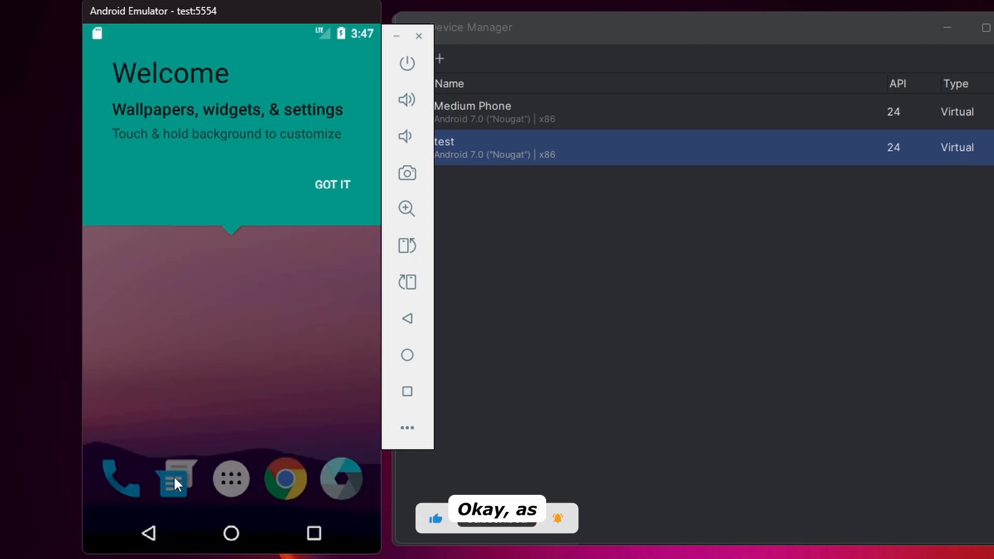
left_click_drag(219, 5, 378, 6)
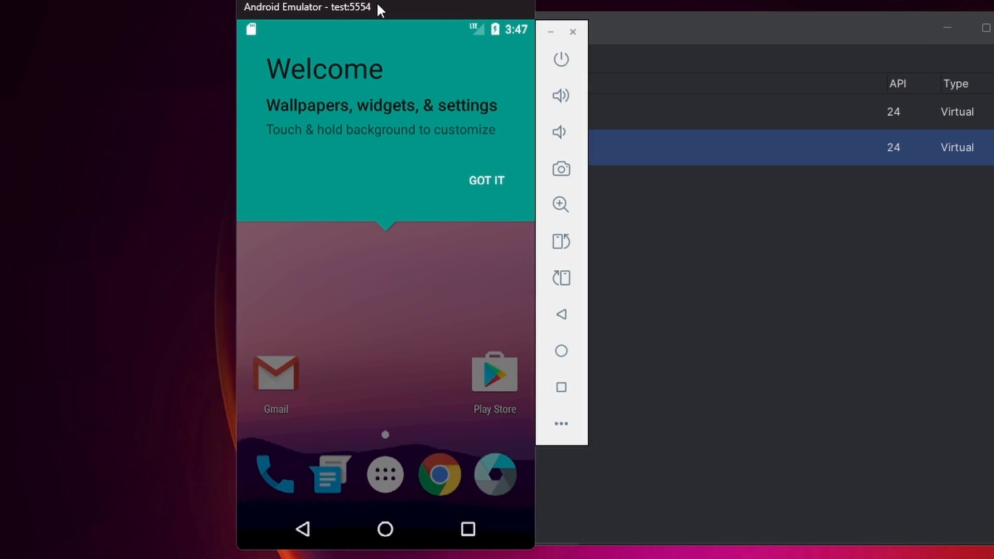
Step: Open Chrome on the emulated phone and decline the offer to sign in
left_click(384, 422)
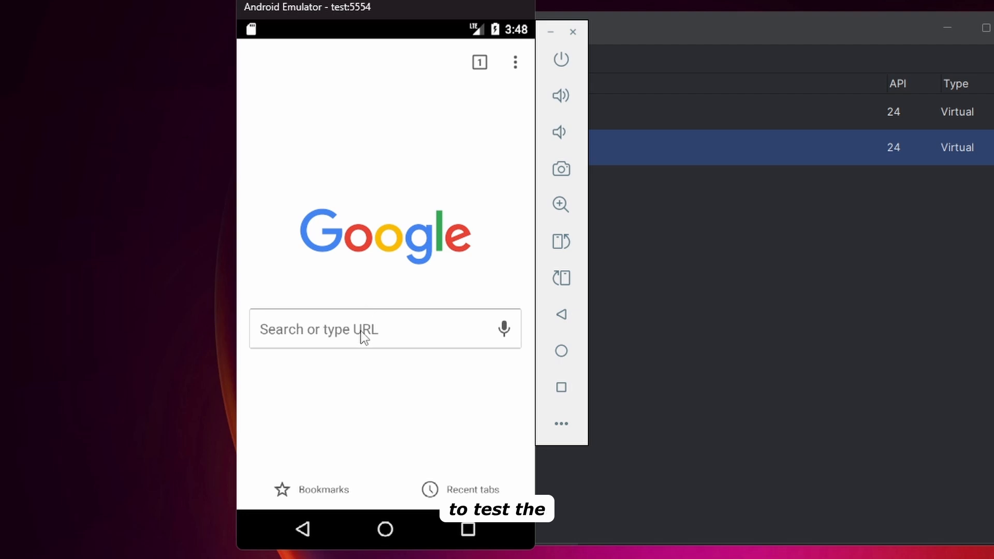
left_click(388, 484)
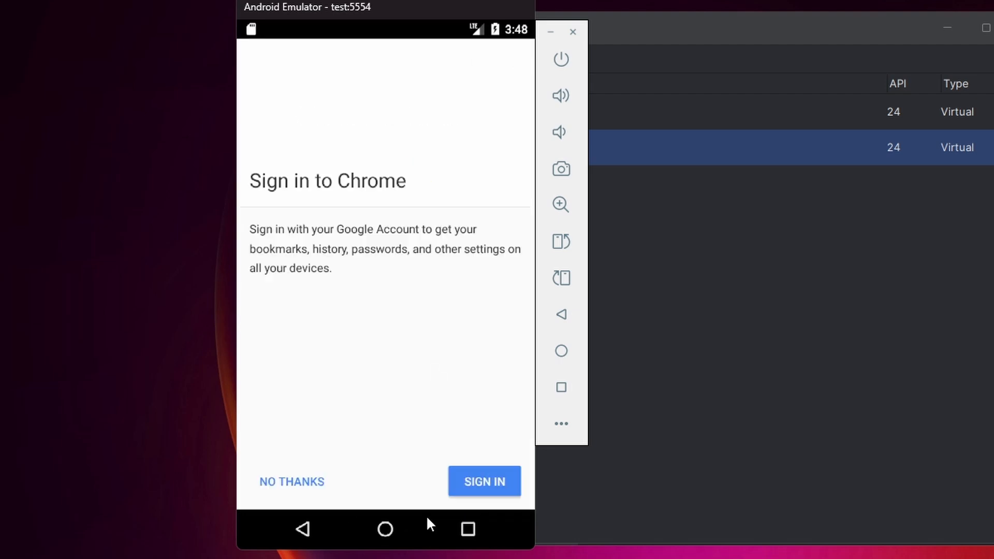
left_click(309, 481)
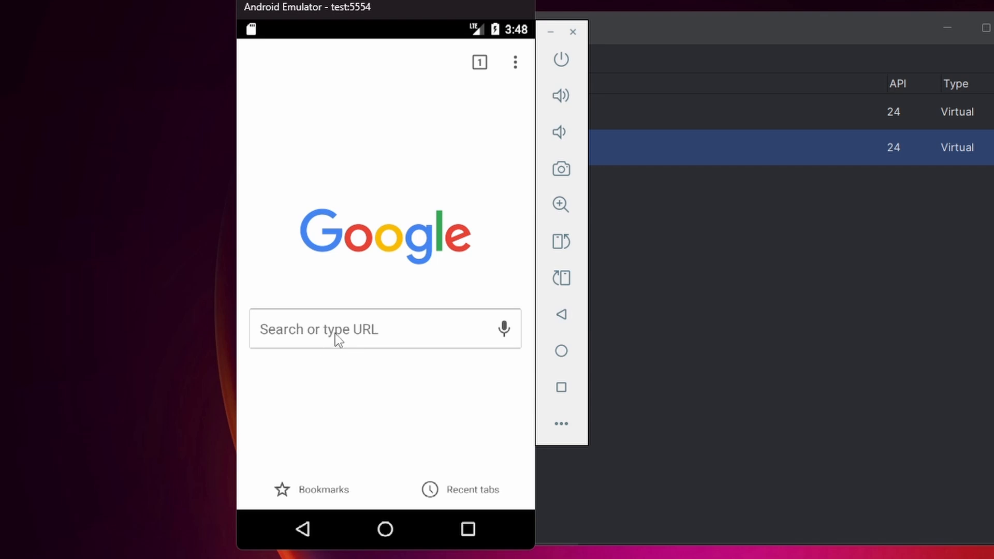
Step: Search Google for dfh in the emulated phone's Chrome and return to the home screen
left_click(335, 334)
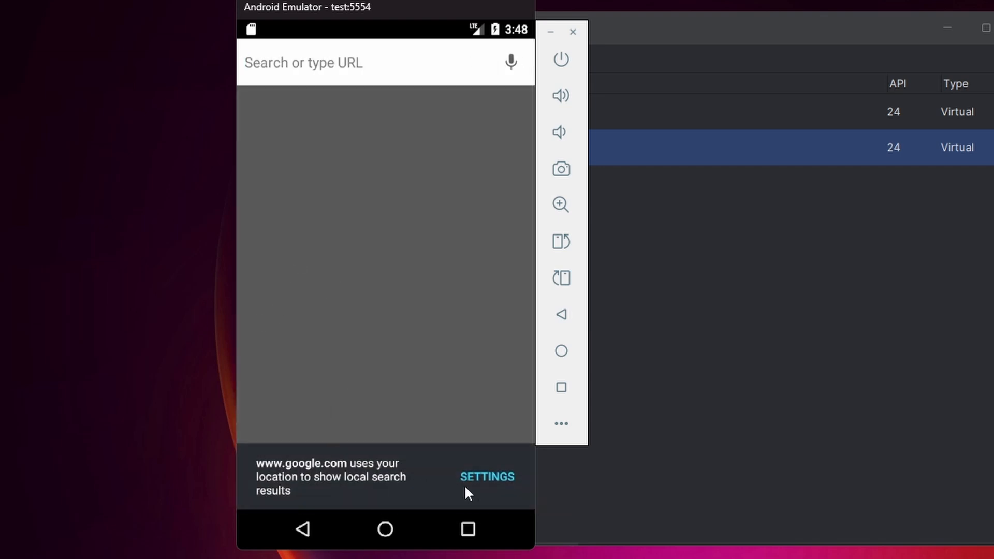
left_click(370, 62)
left_click(327, 393)
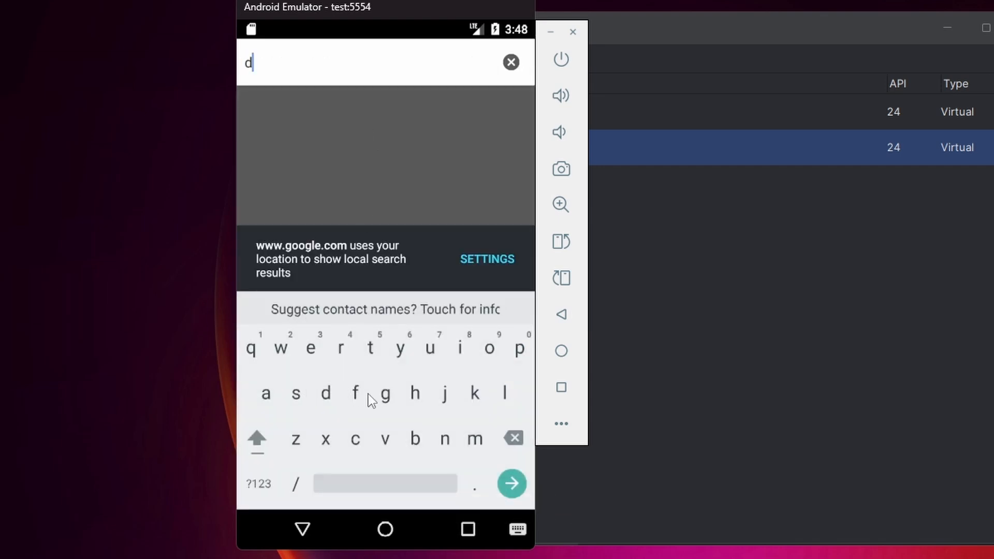
left_click(365, 394)
left_click(407, 397)
left_click(328, 117)
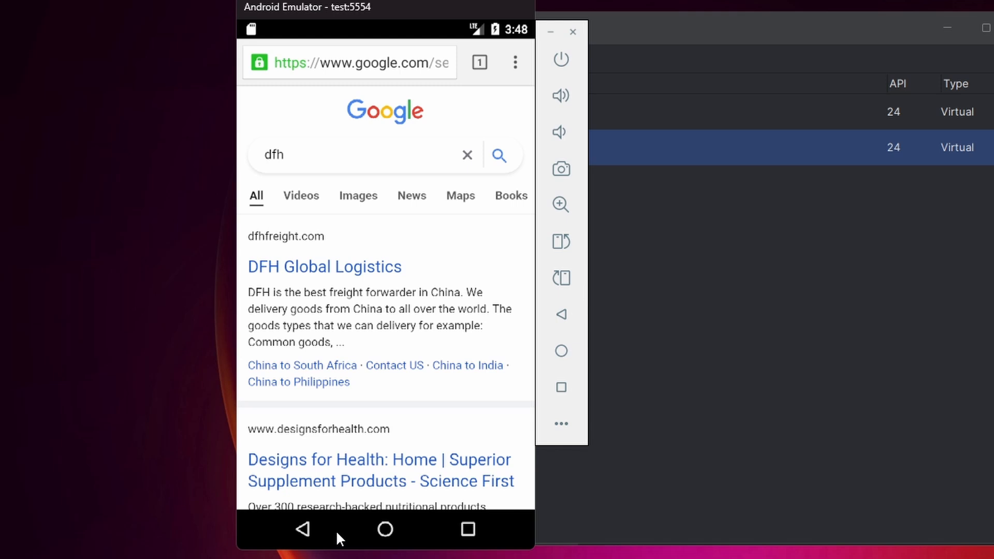
left_click(381, 529)
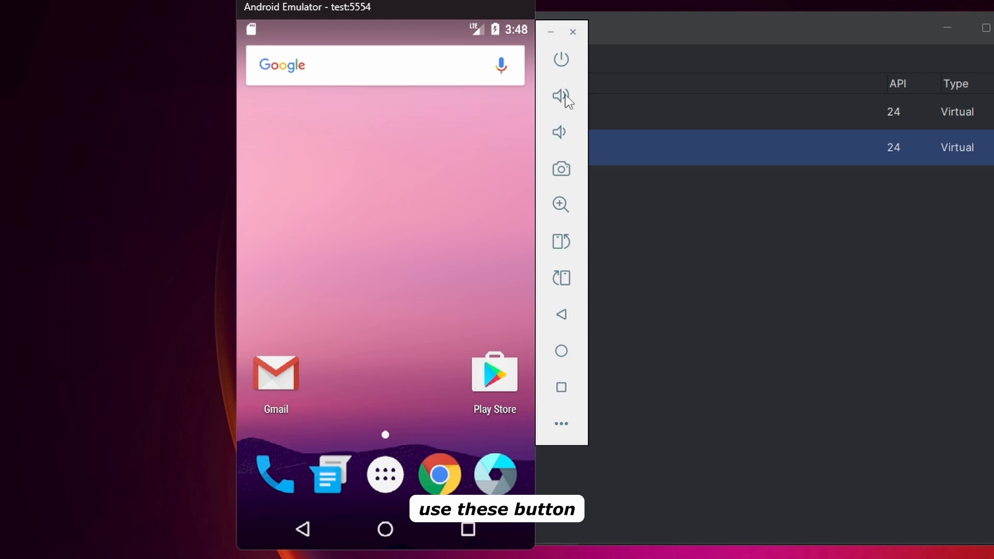
Step: View the emulated phone's power-off option and dismiss it, keeping the device running
left_click(561, 61)
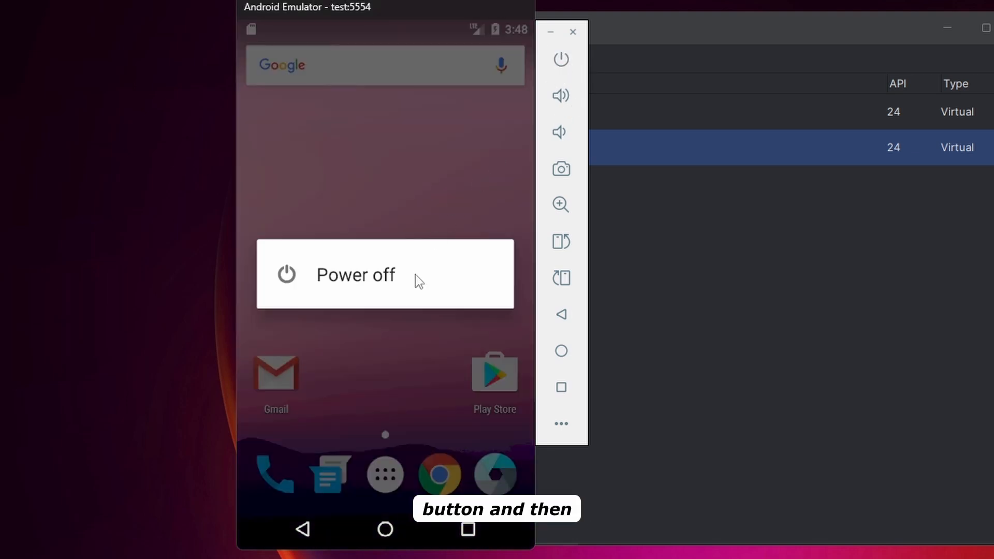
left_click(374, 204)
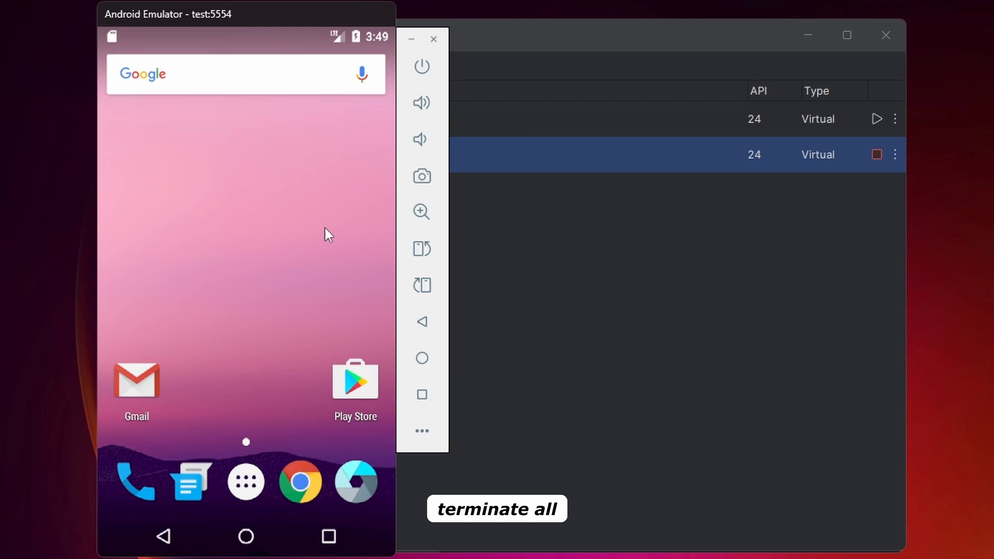
left_click(420, 78)
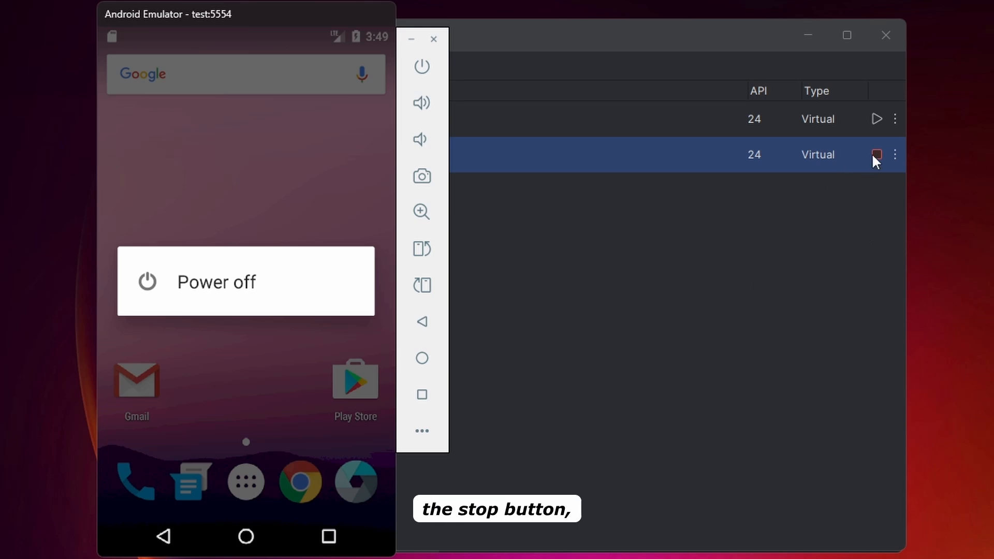
left_click(308, 297)
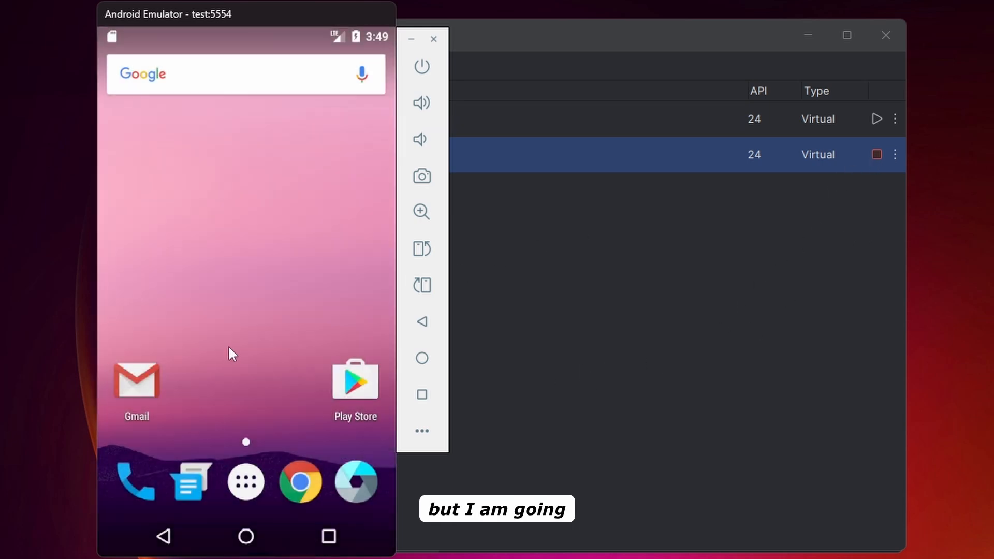